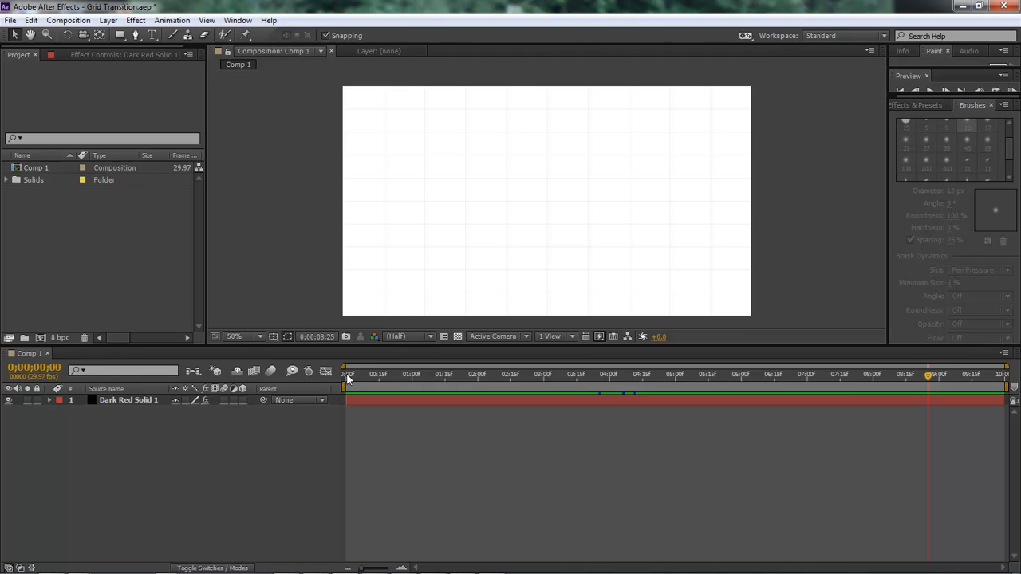
Preview the finished grid animation in Comp 1 from the start of the timeline
{"action": "left_click", "coordinate": [349, 376]}
{"action": "key", "text": "space"}
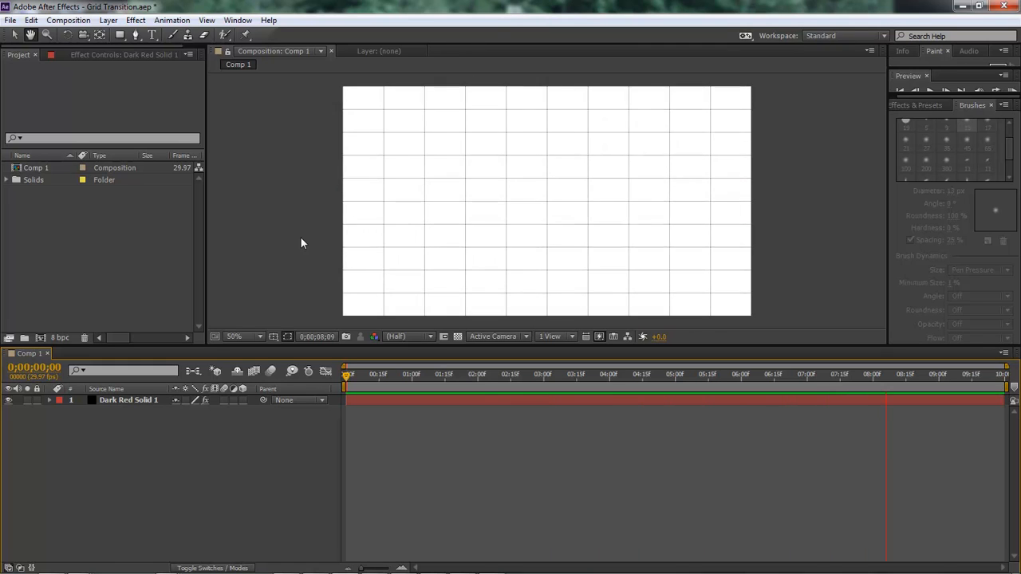
{"action": "key", "text": "space"}
Create a new 1280 x 720, 10-second composition with a white background and add a comp-size black solid
{"action": "key", "text": "ctrl+n"}
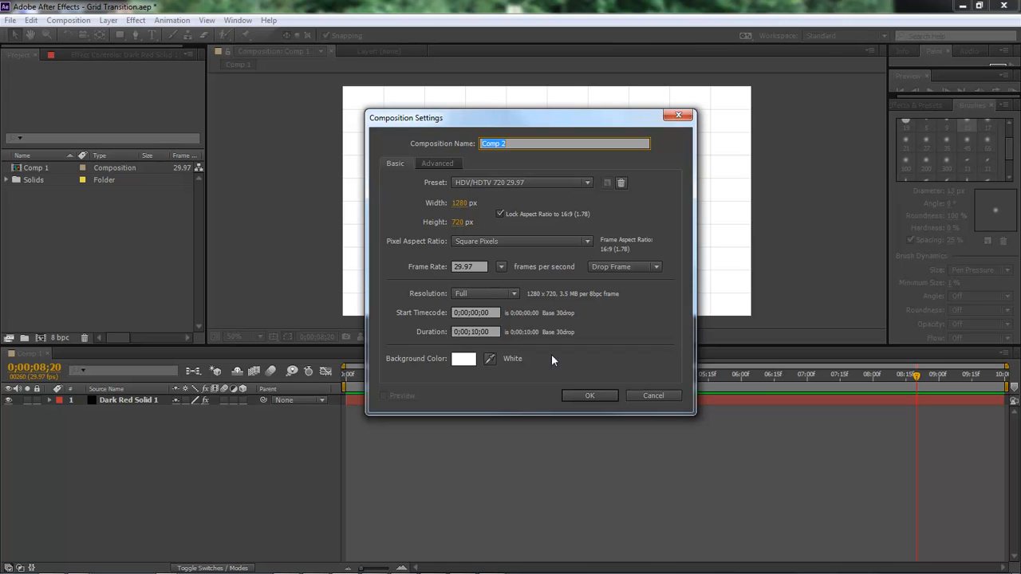
{"action": "left_click", "coordinate": [597, 396]}
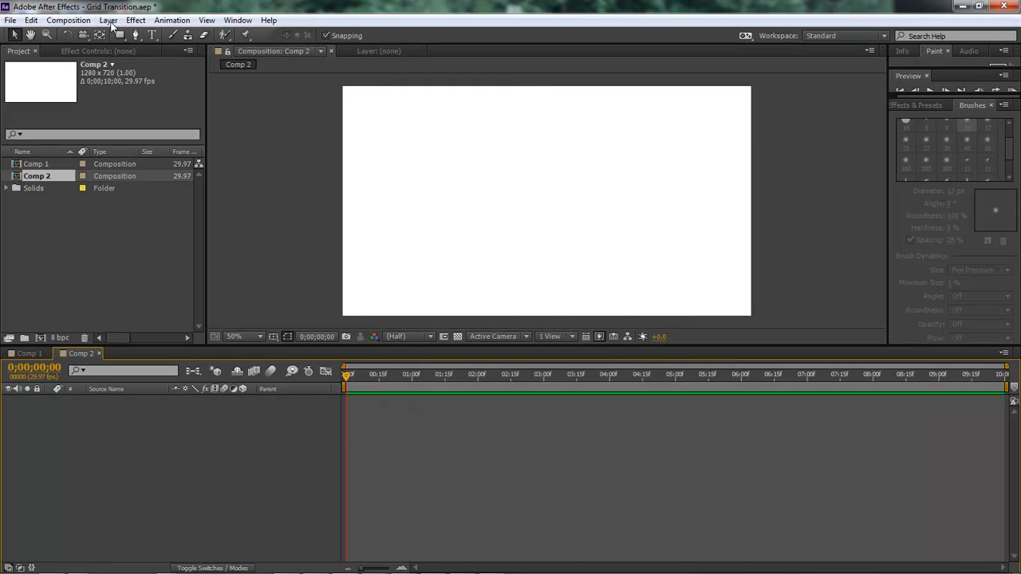
{"action": "left_click", "coordinate": [107, 20]}
{"action": "mouse_move", "coordinate": [120, 36]}
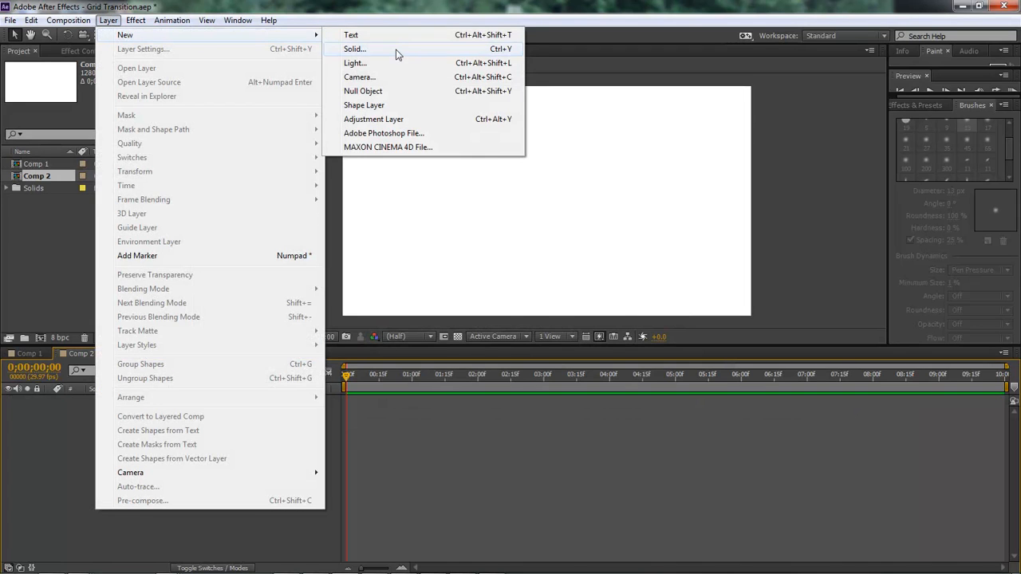
{"action": "left_click", "coordinate": [354, 49]}
{"action": "left_click", "coordinate": [526, 329]}
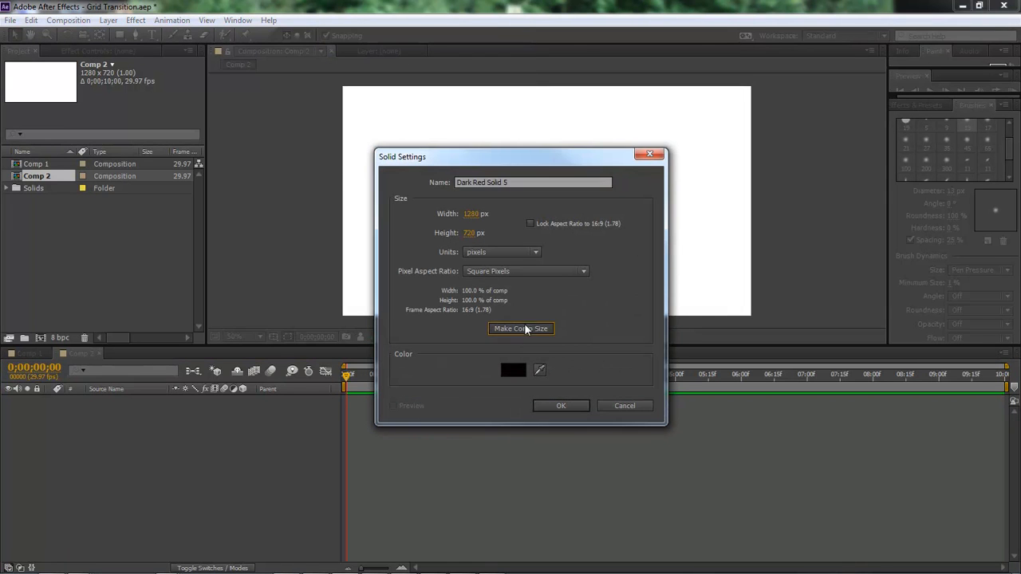
{"action": "left_click", "coordinate": [573, 406]}
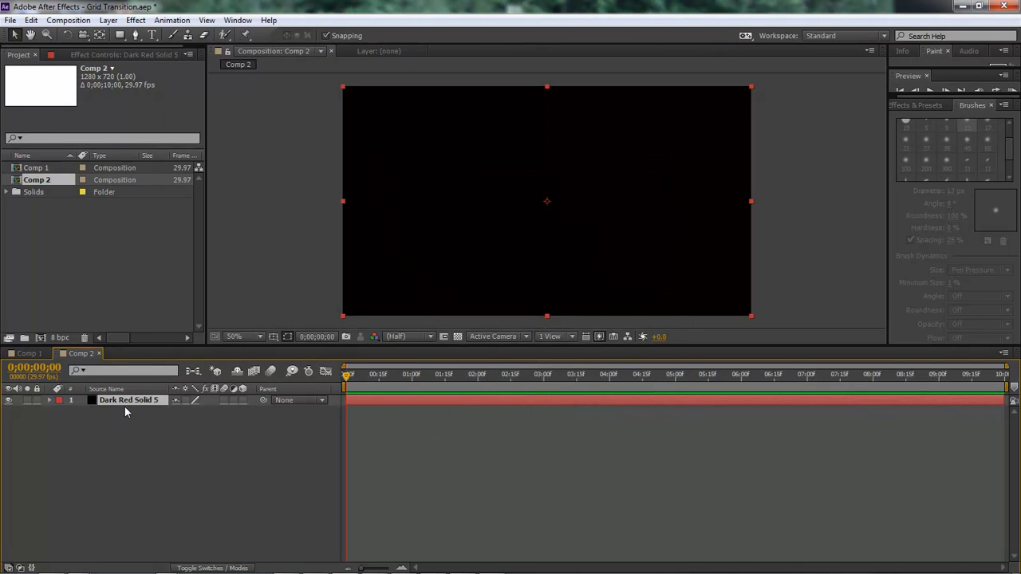
Apply the Generate > Grid effect to the solid and set the grid color to black (000000)
{"action": "left_click", "coordinate": [135, 20]}
{"action": "mouse_move", "coordinate": [181, 196]}
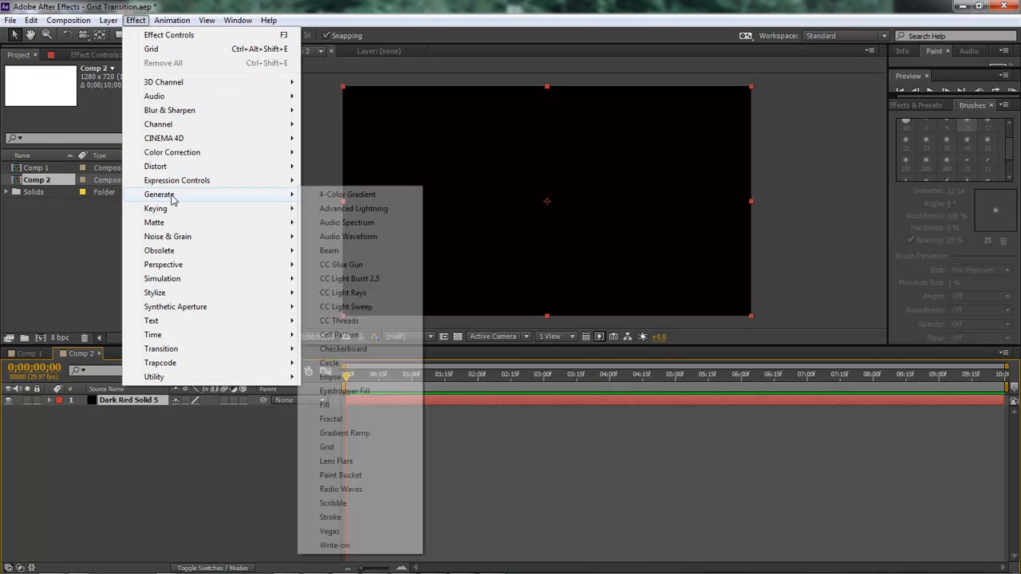
{"action": "left_click", "coordinate": [334, 452]}
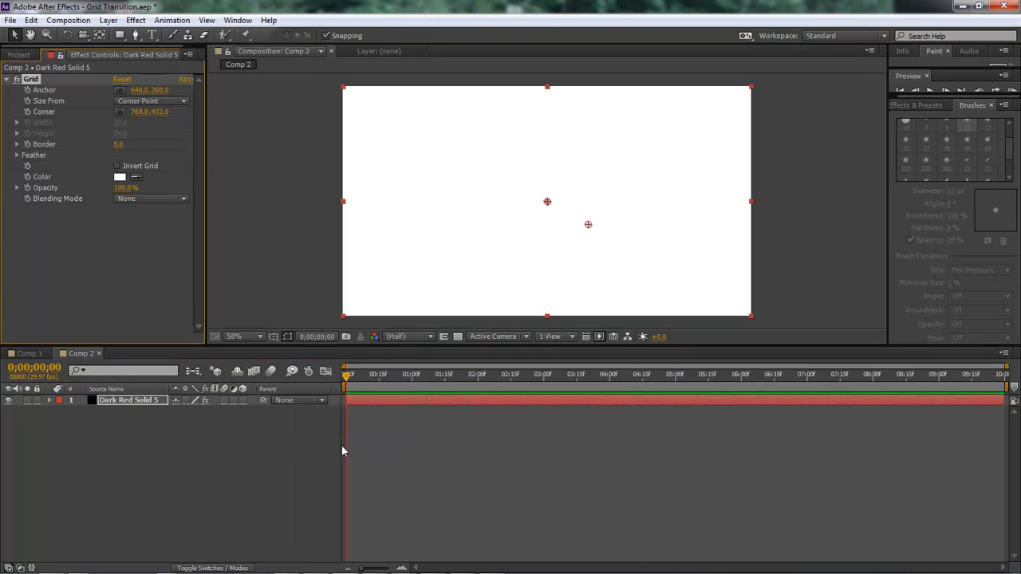
{"action": "left_click", "coordinate": [121, 177]}
{"action": "type", "text": "000000"}
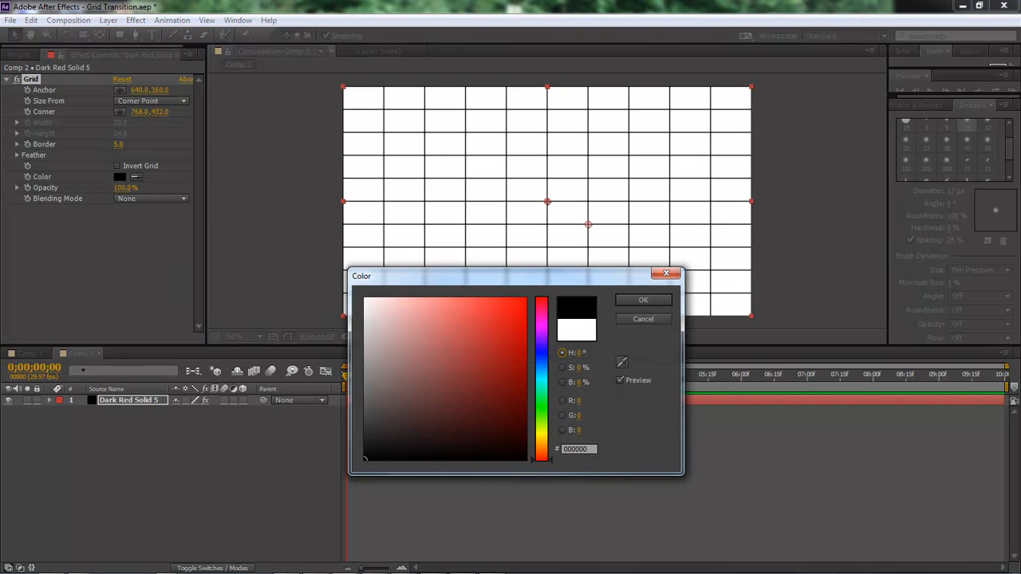
{"action": "left_click", "coordinate": [657, 301]}
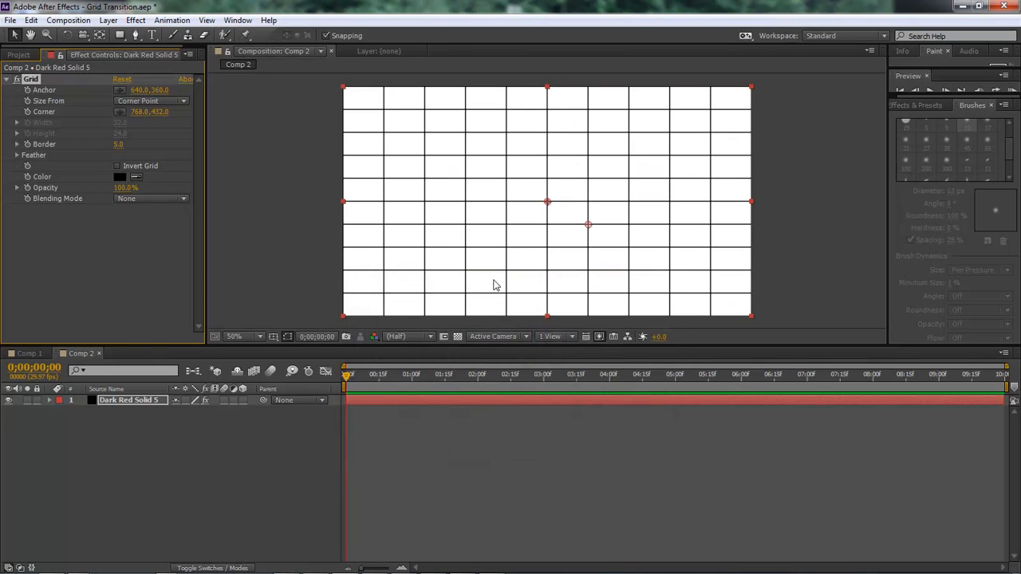
Reveal the Grid effect's properties under the solid layer and set its Border to 0
{"action": "left_click", "coordinate": [49, 400]}
{"action": "left_click", "coordinate": [60, 411]}
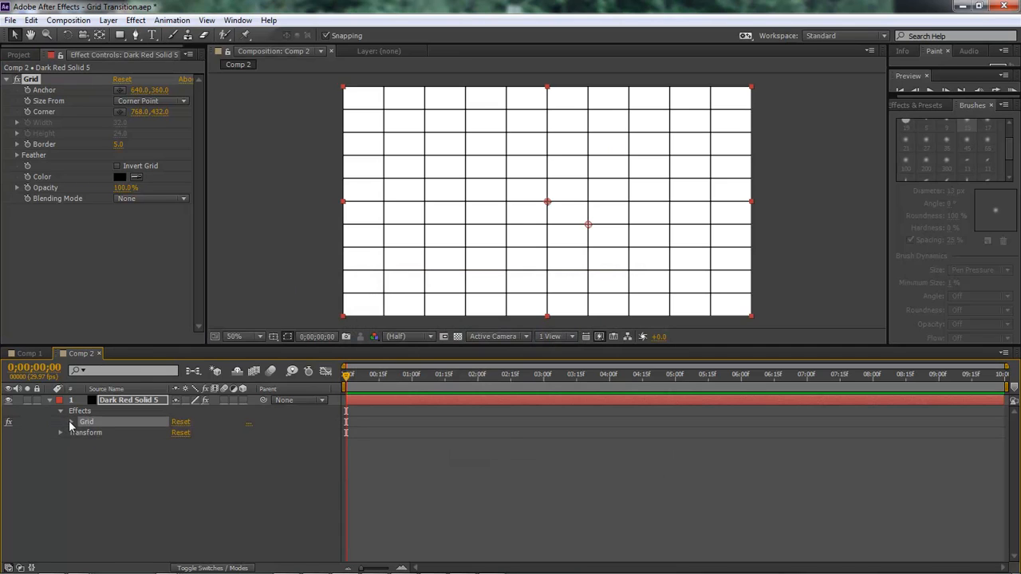
{"action": "left_click", "coordinate": [70, 422]}
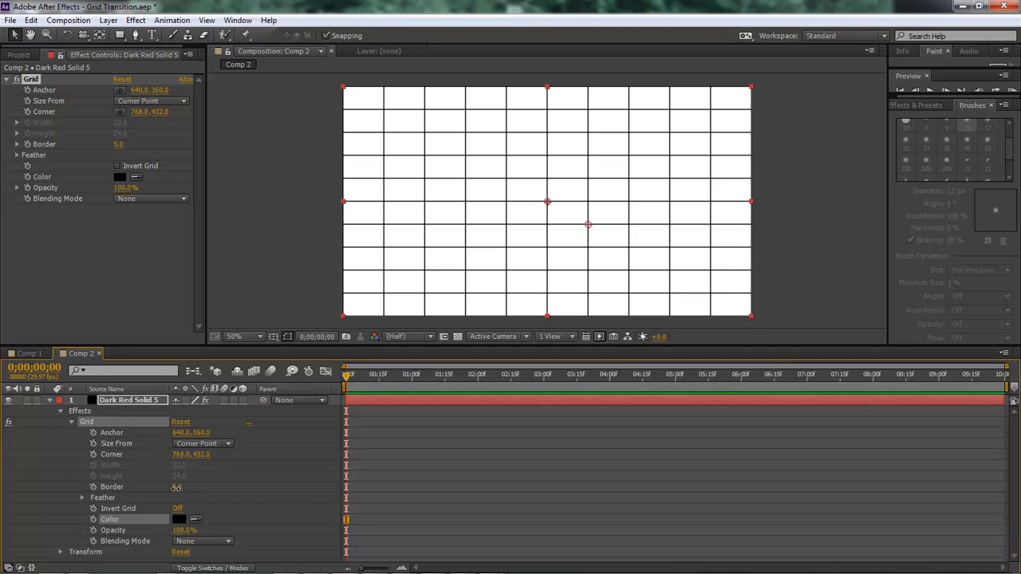
{"action": "left_click", "coordinate": [177, 487]}
{"action": "type", "text": "0"}
{"action": "key", "text": "Return"}
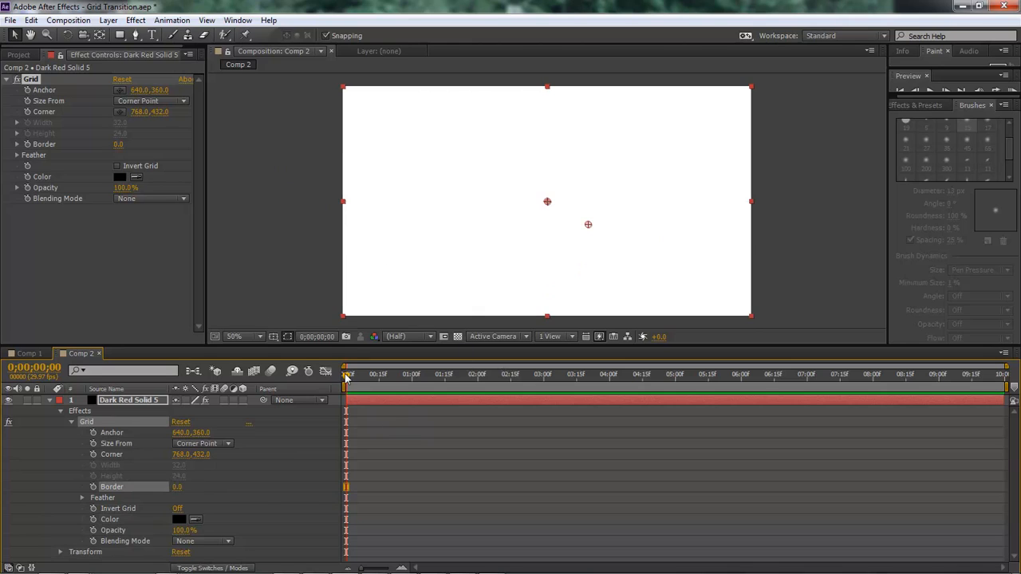
Start keyframing the Grid's Anchor and Corner at the 1-second mark
{"action": "left_click_drag", "start_coordinate": [346, 378], "coordinate": [412, 376]}
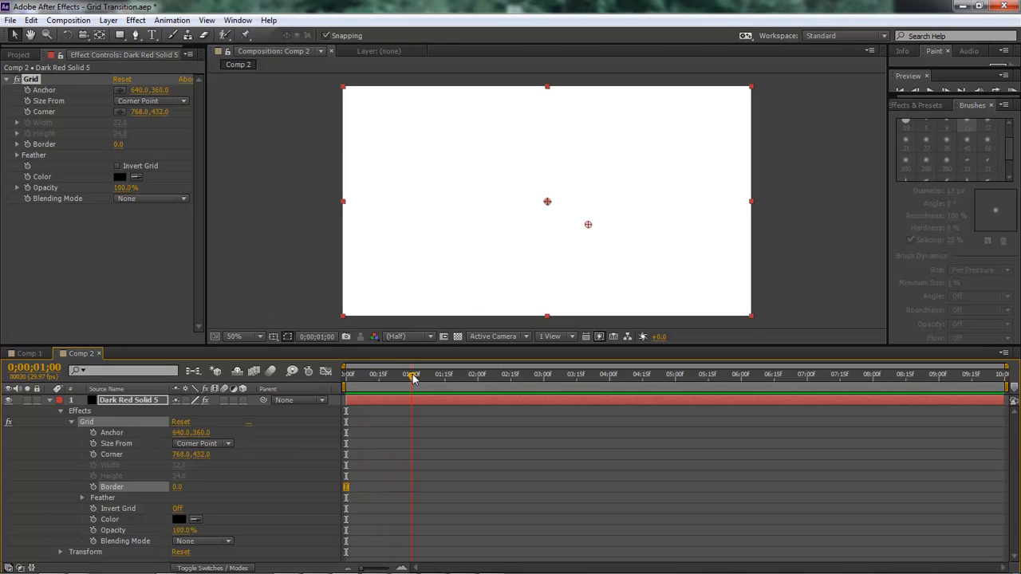
{"action": "left_click", "coordinate": [93, 433]}
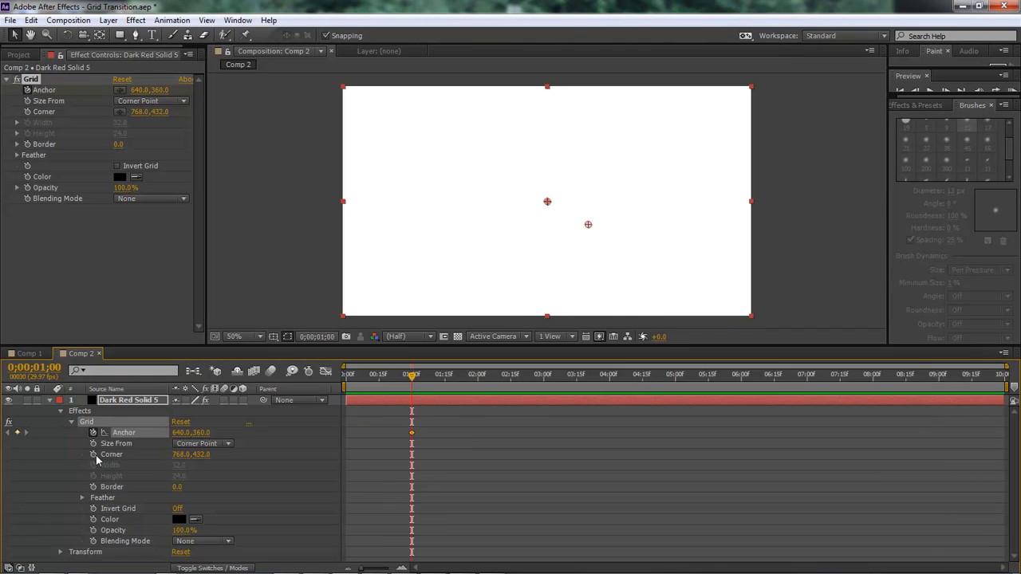
{"action": "left_click", "coordinate": [93, 455]}
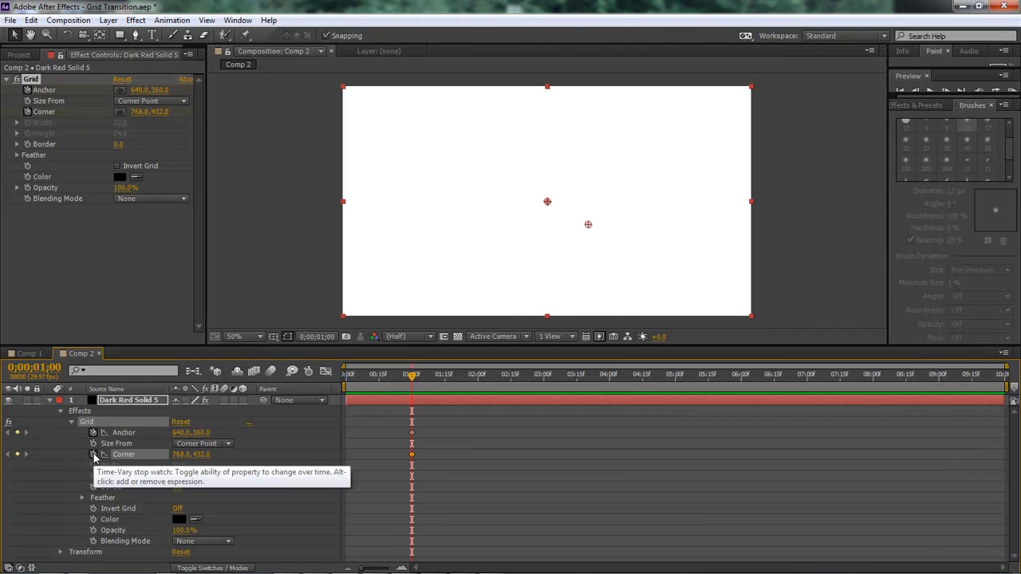
At 3 seconds, set the Grid's Anchor X to 0 and its Corner X to 1276
{"action": "left_click_drag", "start_coordinate": [412, 376], "coordinate": [545, 381]}
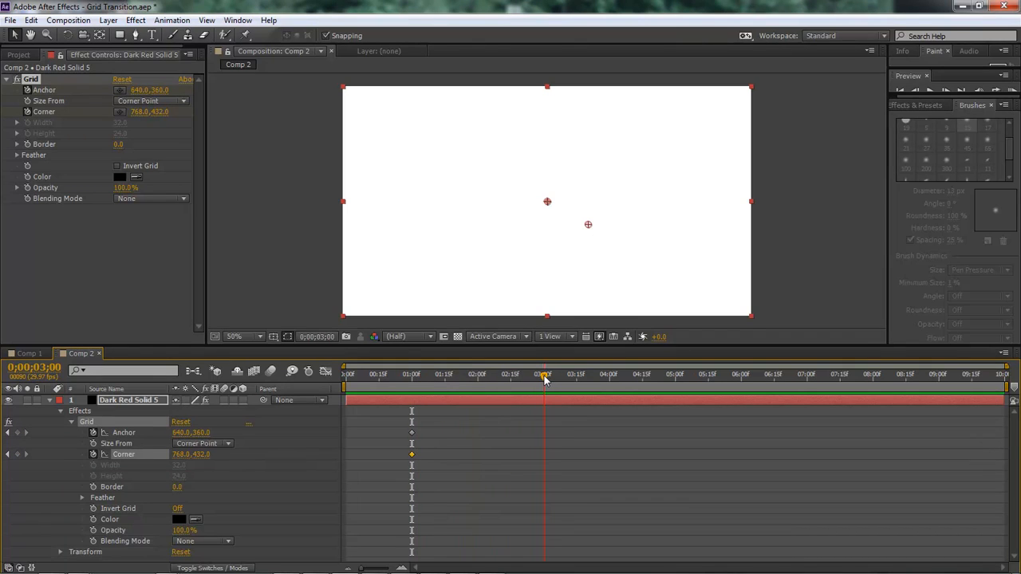
{"action": "left_click", "coordinate": [180, 432]}
{"action": "type", "text": "0"}
{"action": "key", "text": "Return"}
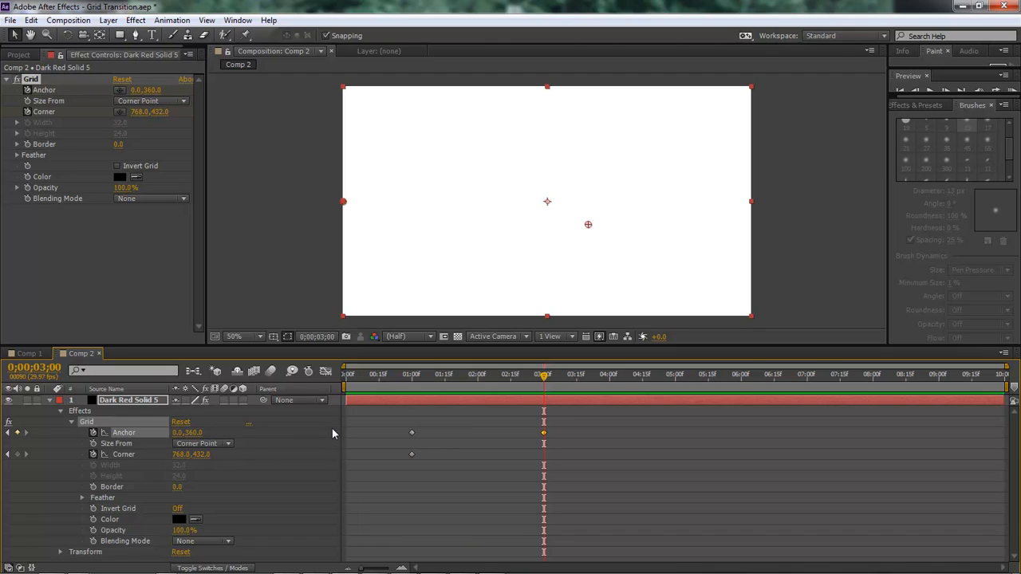
{"action": "left_click", "coordinate": [178, 455]}
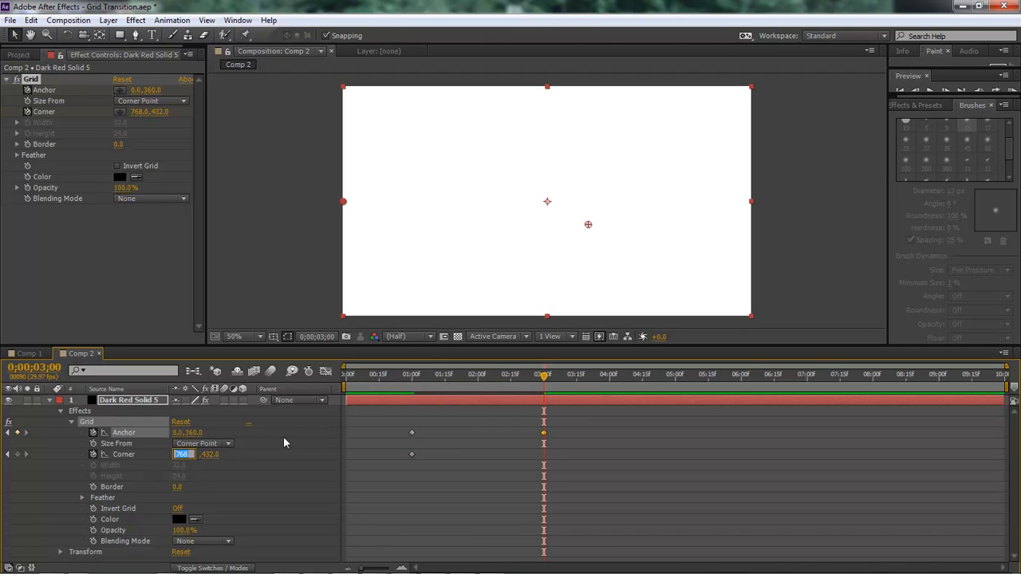
{"action": "type", "text": "127"}
{"action": "key", "text": "Return"}
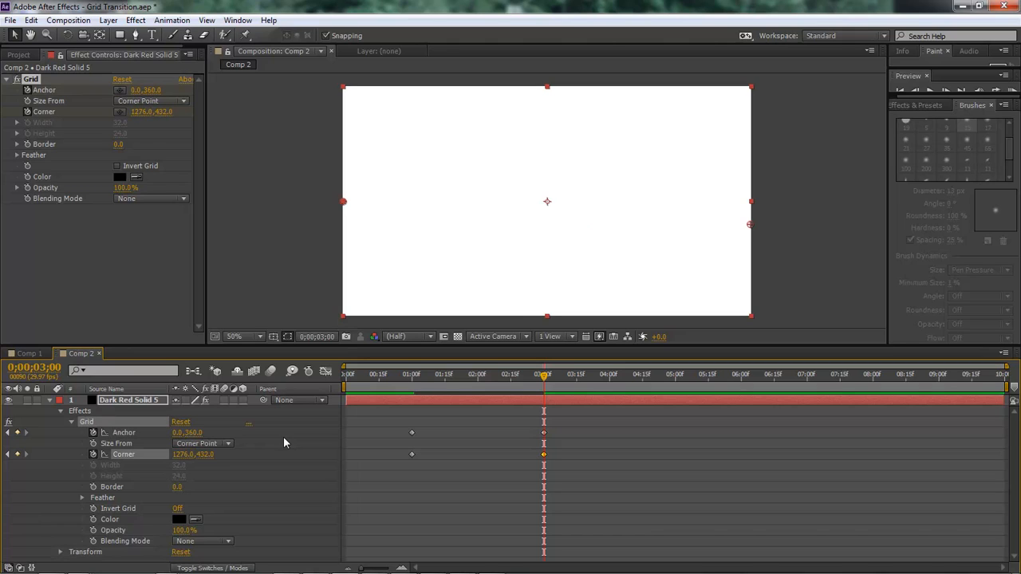
Set the Grid's Border to 5 without keyframing it
{"action": "left_click", "coordinate": [174, 488]}
{"action": "type", "text": "5"}
{"action": "key", "text": "Return"}
At 0 seconds, set the Grid's Border to 0 and start keyframing it
{"action": "left_click_drag", "start_coordinate": [535, 386], "coordinate": [343, 380]}
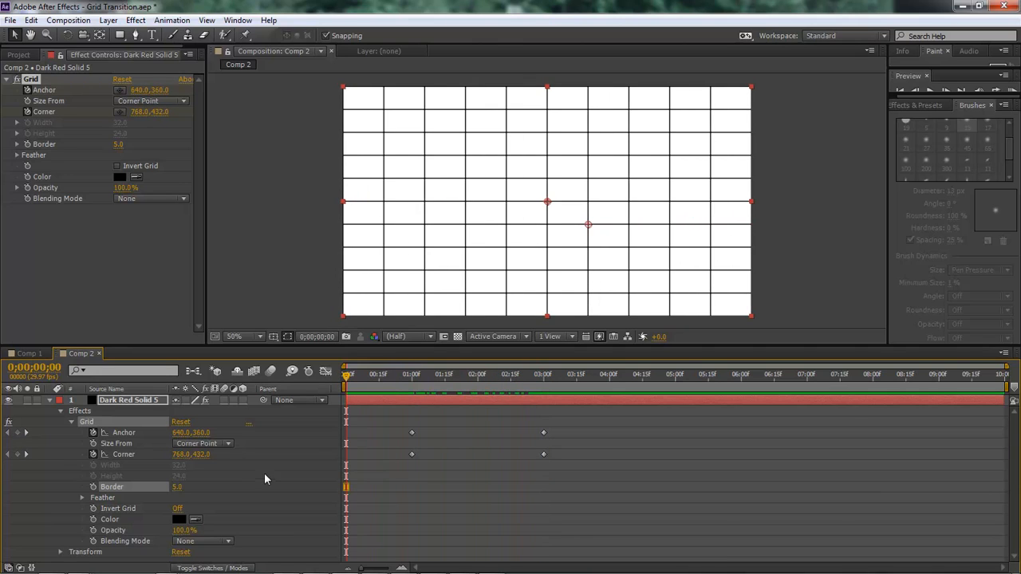
{"action": "left_click", "coordinate": [177, 488]}
{"action": "type", "text": "0"}
{"action": "left_click", "coordinate": [92, 487]}
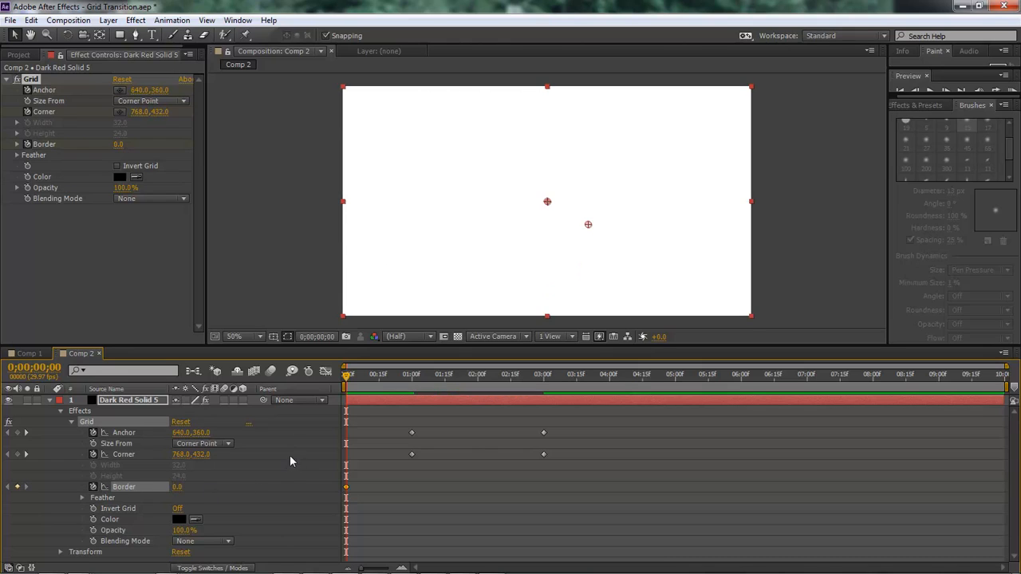
Add a Border keyframe with a value of 5 at the 3-second mark
{"action": "left_click_drag", "start_coordinate": [346, 379], "coordinate": [542, 379]}
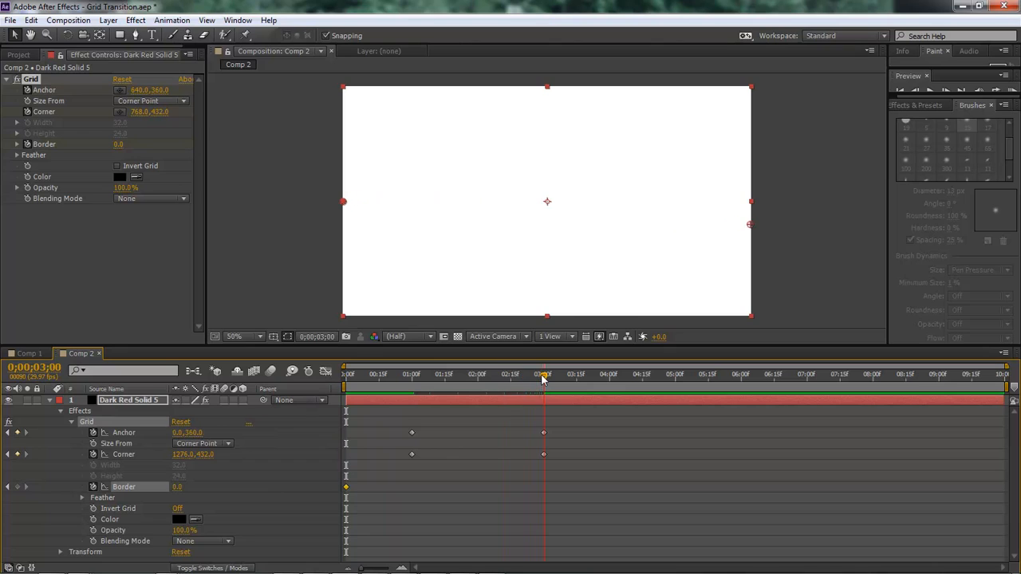
{"action": "left_click", "coordinate": [177, 488]}
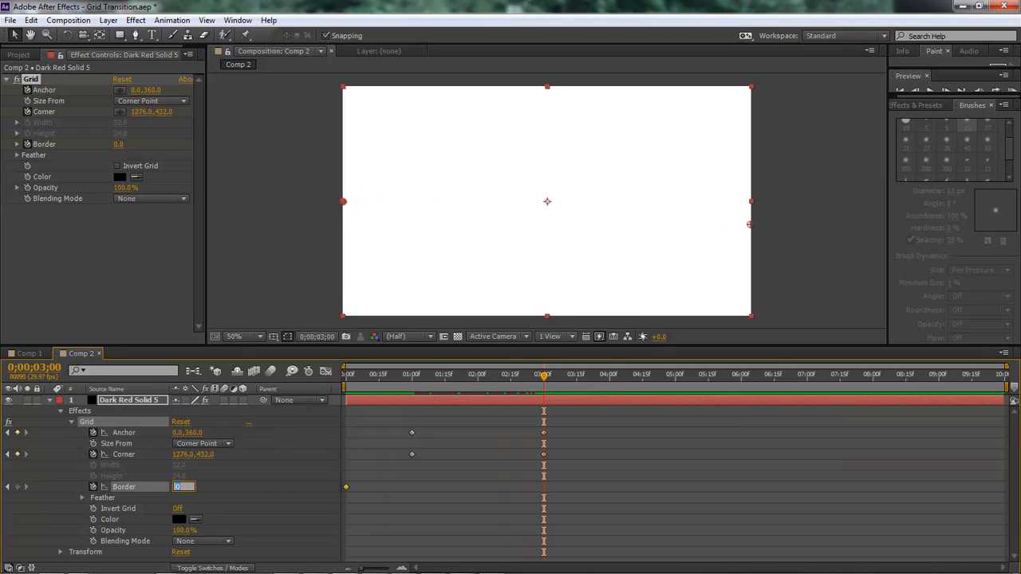
{"action": "type", "text": "5"}
{"action": "key", "text": "Return"}
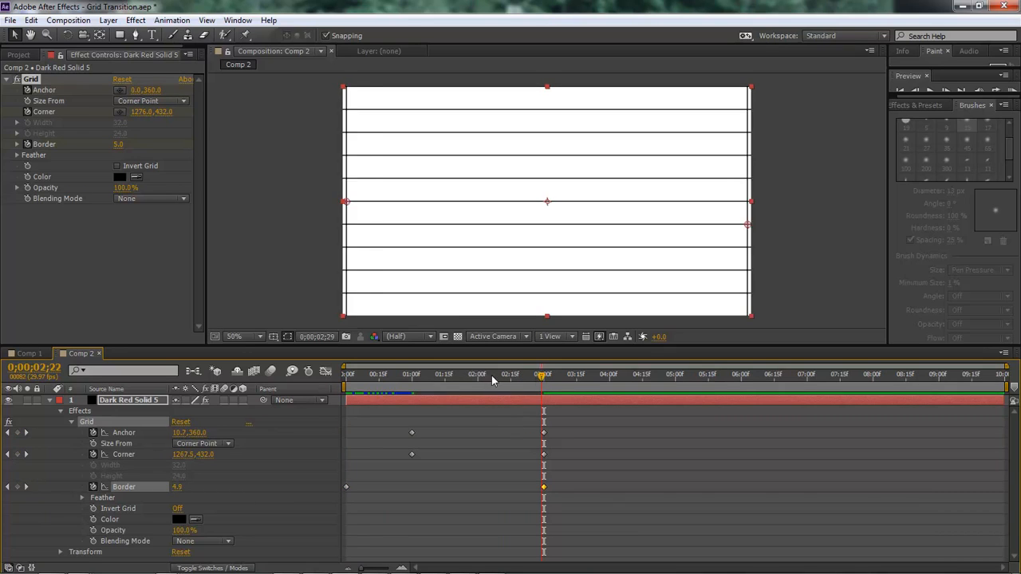
Add a Border keyframe at 0;00;04;15 and adjust its value to 68
{"action": "left_click_drag", "start_coordinate": [537, 385], "coordinate": [643, 380]}
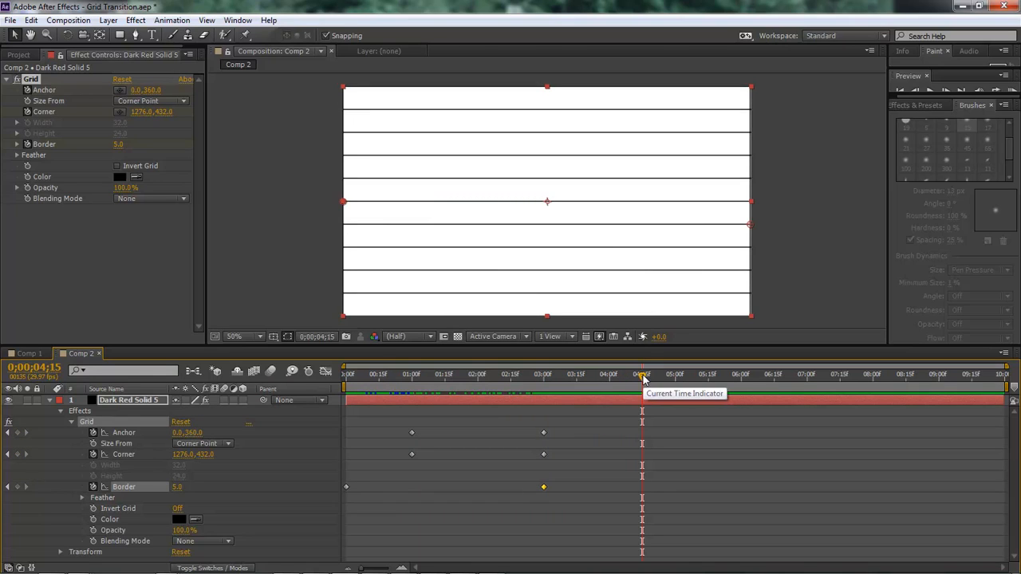
{"action": "left_click", "coordinate": [177, 487]}
{"action": "type", "text": "46"}
{"action": "key", "text": "Return"}
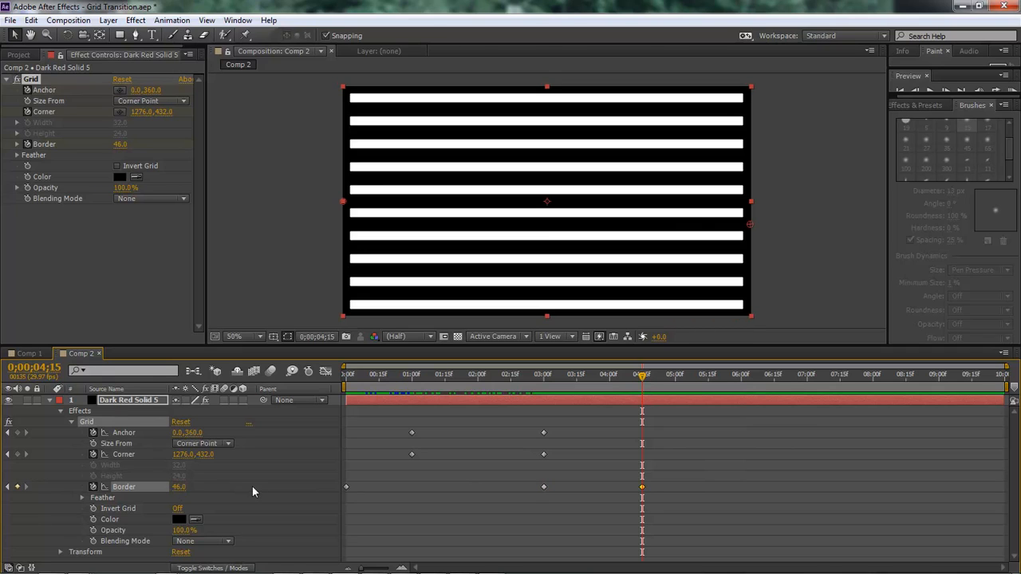
{"action": "left_click_drag", "start_coordinate": [177, 487], "coordinate": [193, 485]}
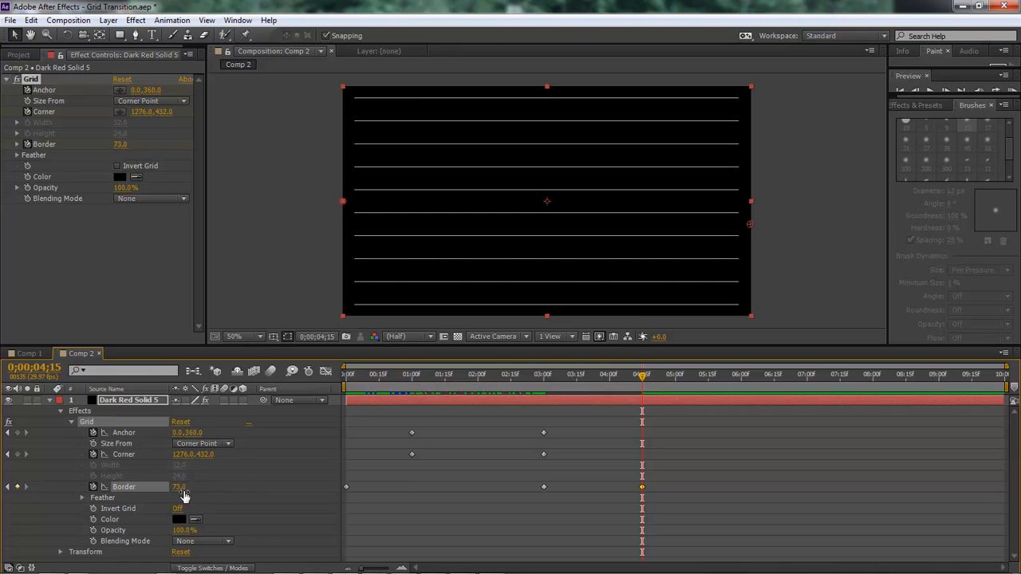
{"action": "left_click", "coordinate": [188, 487]}
{"action": "type", "text": "68"}
{"action": "key", "text": "Return"}
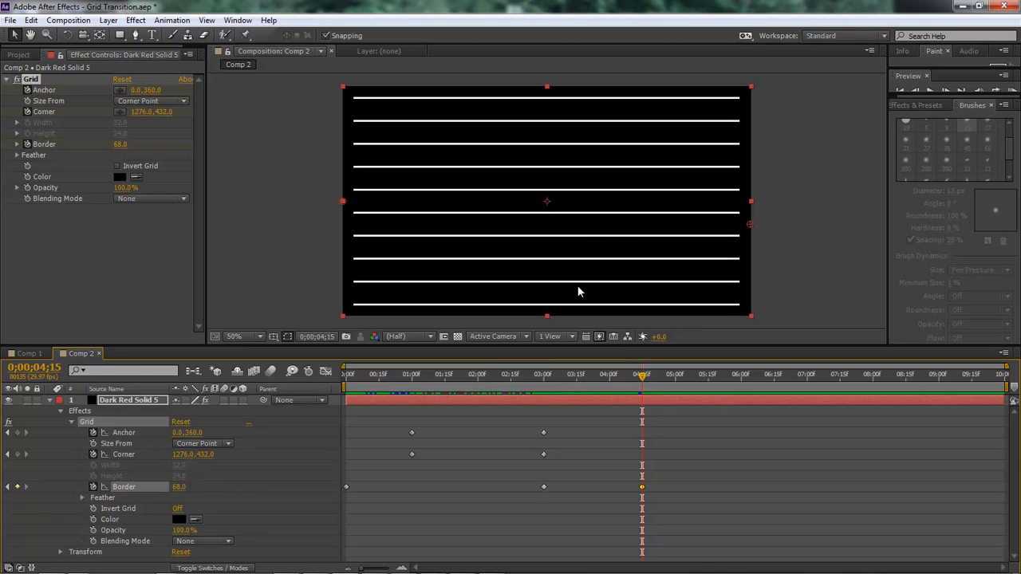
At 6 seconds, add Anchor and Corner keyframes that hold their values, and set the Border to 5
{"action": "left_click_drag", "start_coordinate": [643, 379], "coordinate": [741, 381]}
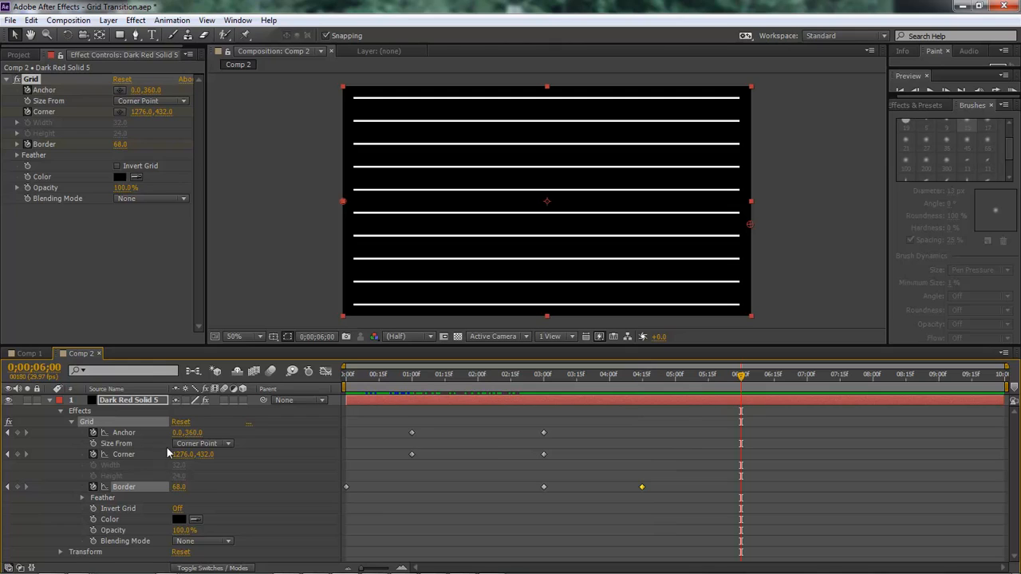
{"action": "left_click", "coordinate": [16, 432]}
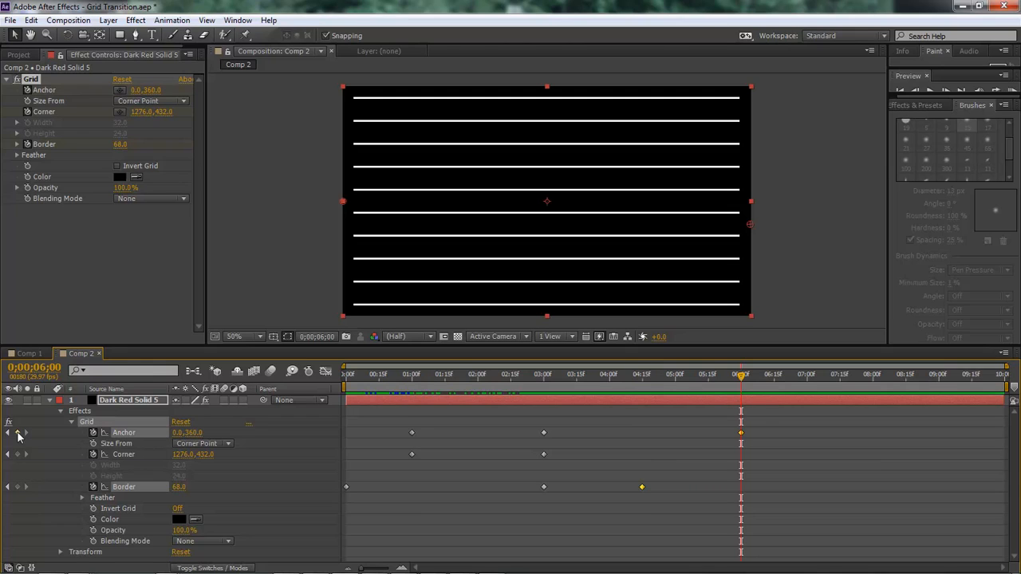
{"action": "left_click", "coordinate": [16, 454]}
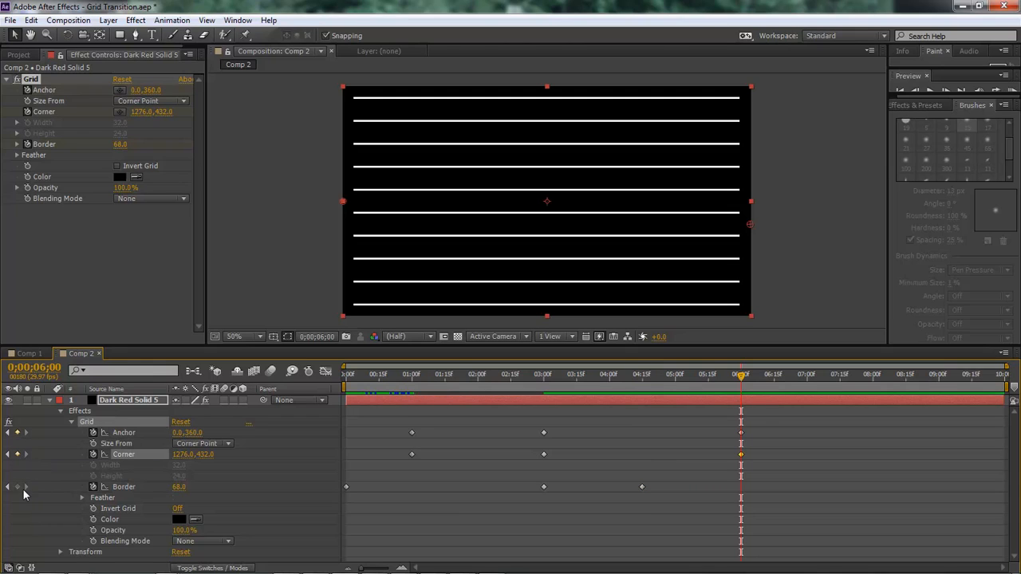
{"action": "left_click", "coordinate": [179, 488]}
{"action": "type", "text": "5"}
{"action": "key", "text": "Return"}
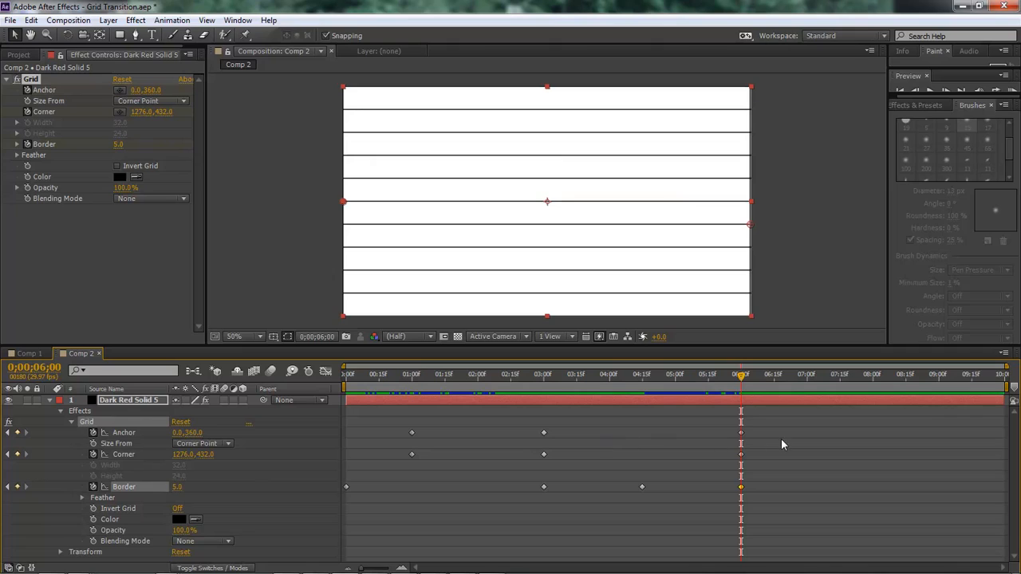
At 8 seconds, keyframe the Grid's Anchor at 640, 360 and its Corner at 768, 432
{"action": "left_click_drag", "start_coordinate": [741, 376], "coordinate": [873, 379]}
{"action": "left_click", "coordinate": [177, 432]}
{"action": "type", "text": "64"}
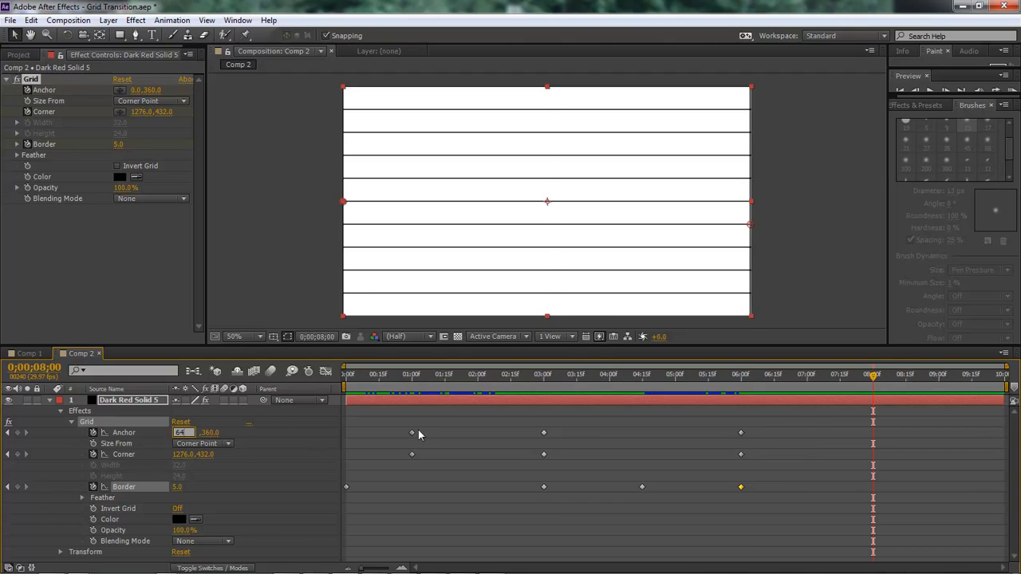
{"action": "type", "text": "0"}
{"action": "key", "text": "Tab"}
{"action": "key", "text": "Tab"}
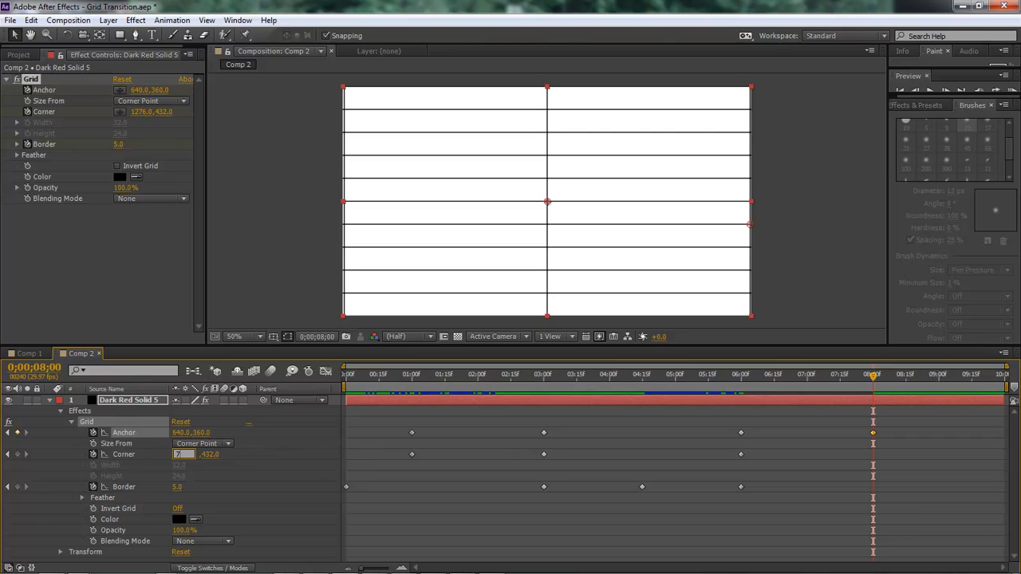
{"action": "key", "text": "Return"}
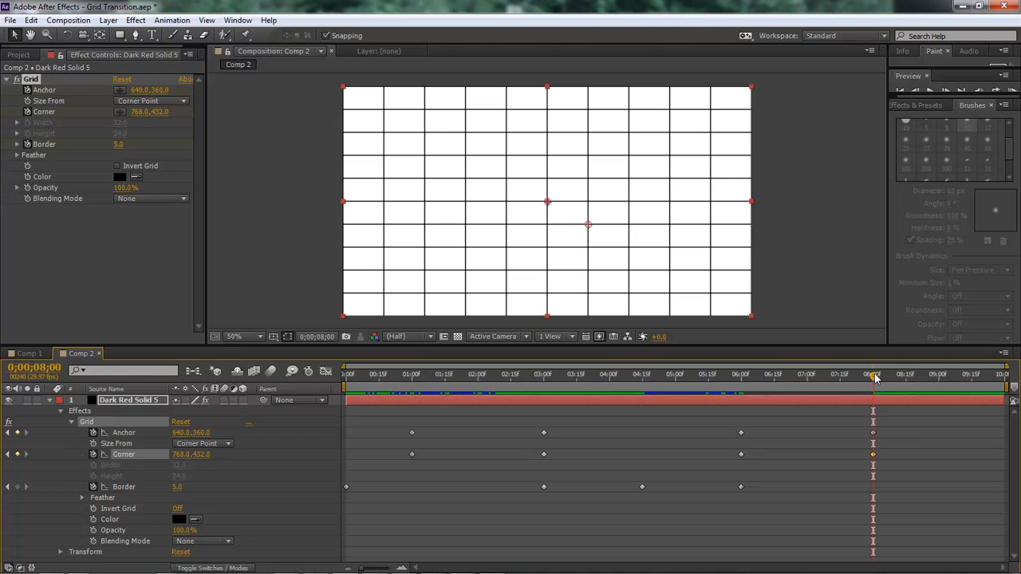
Add a Border keyframe with a value of 0 at the 9-second mark
{"action": "left_click_drag", "start_coordinate": [876, 377], "coordinate": [940, 378]}
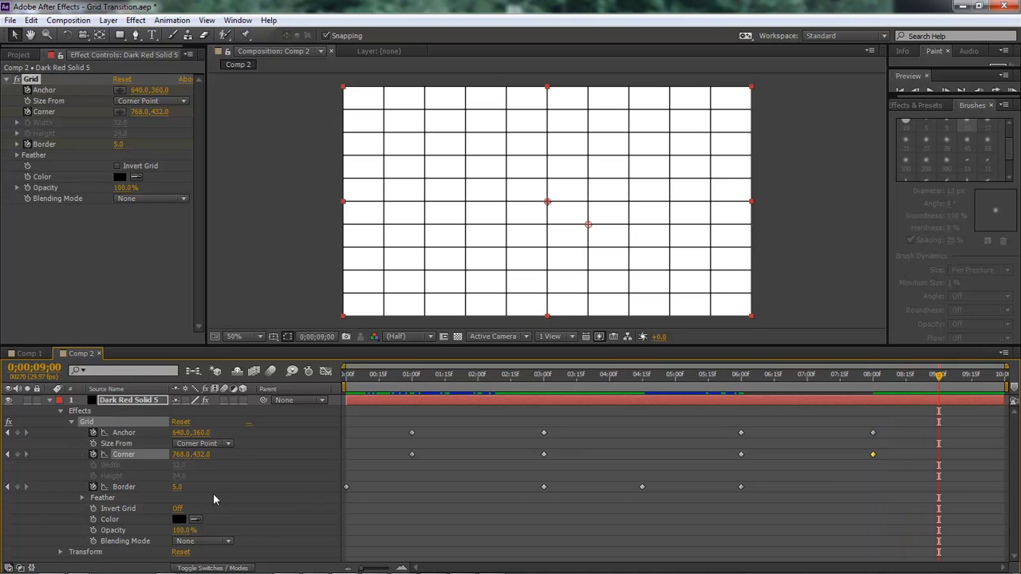
{"action": "left_click", "coordinate": [177, 487]}
{"action": "type", "text": "0"}
{"action": "key", "text": "Return"}
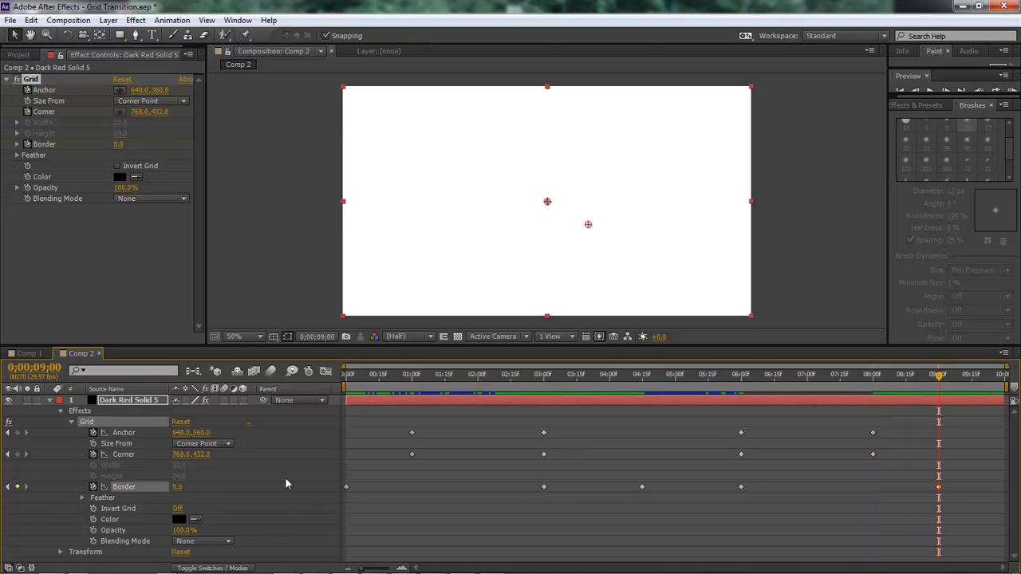
Play the grid animation from the start and review its keyframed stages from 0 through 1 and 3 to 9 seconds
{"action": "left_click_drag", "start_coordinate": [939, 378], "coordinate": [242, 359]}
{"action": "key", "text": "space"}
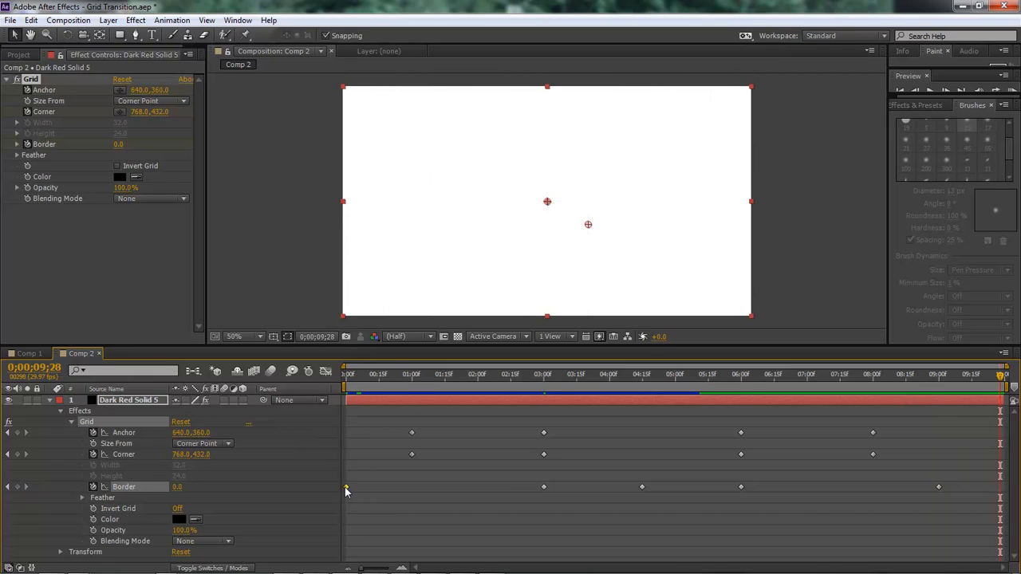
{"action": "left_click", "coordinate": [348, 375]}
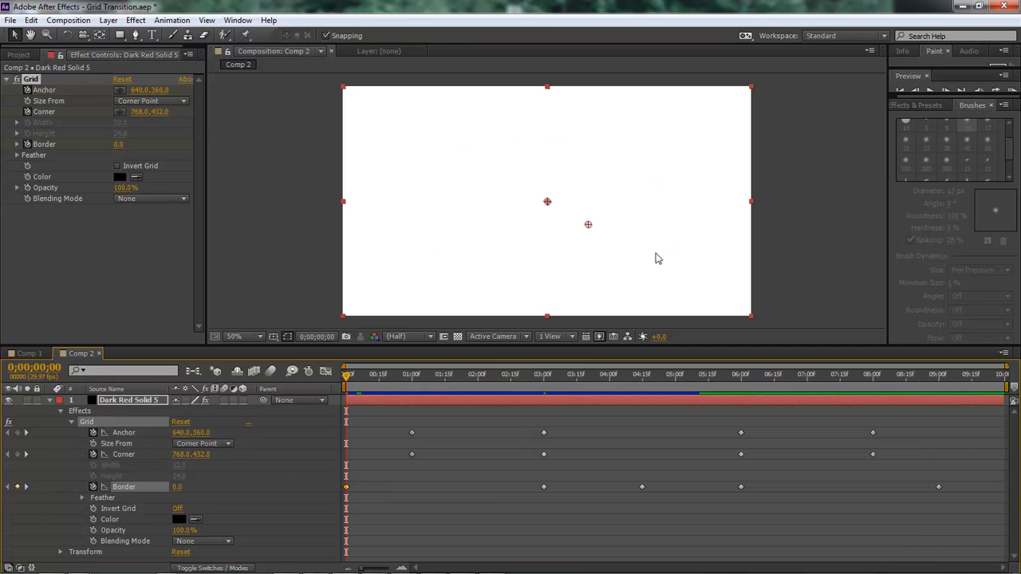
{"action": "left_click_drag", "start_coordinate": [348, 375], "coordinate": [411, 380]}
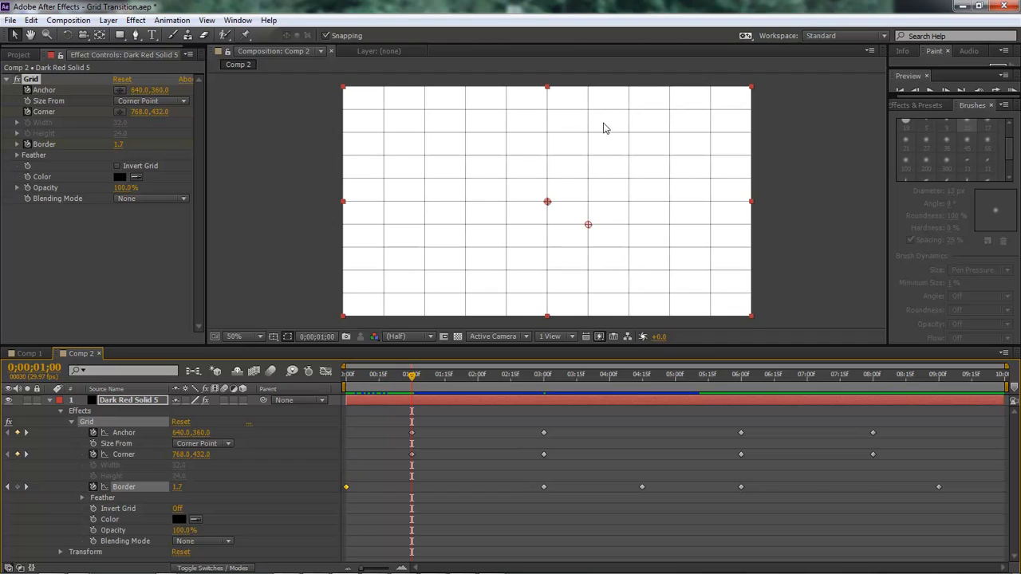
{"action": "left_click_drag", "start_coordinate": [414, 380], "coordinate": [544, 382]}
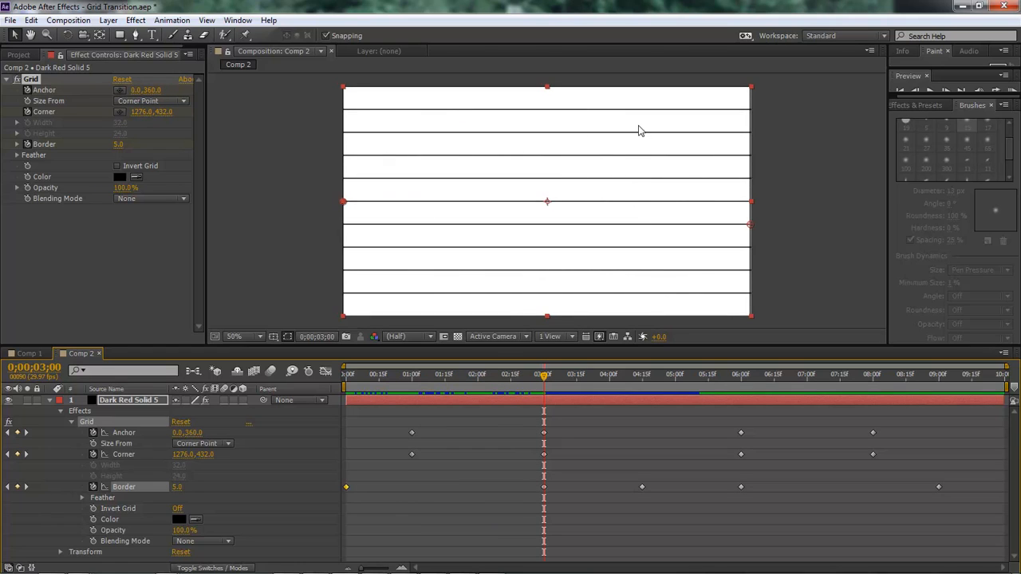
{"action": "left_click_drag", "start_coordinate": [543, 381], "coordinate": [940, 386]}
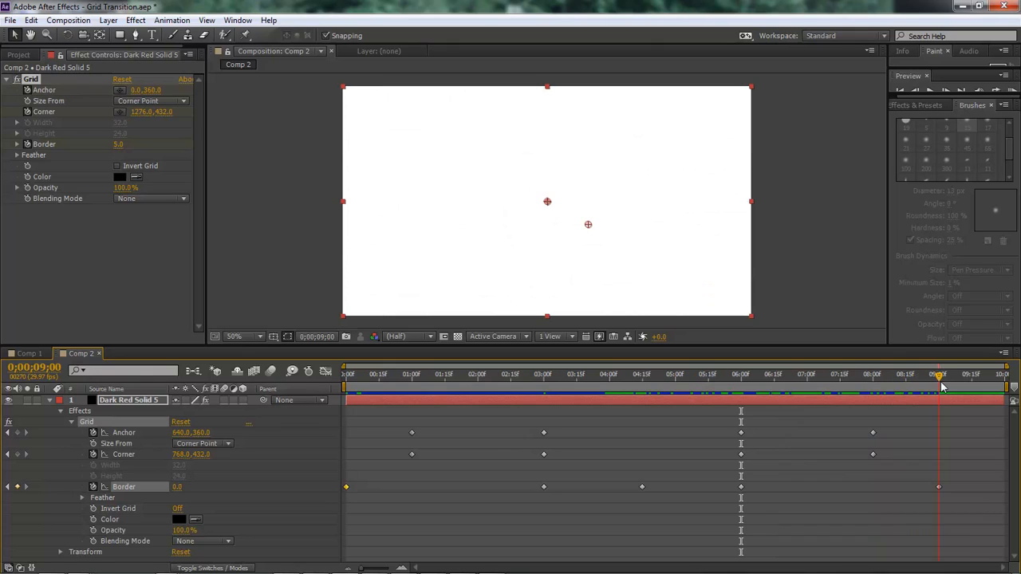